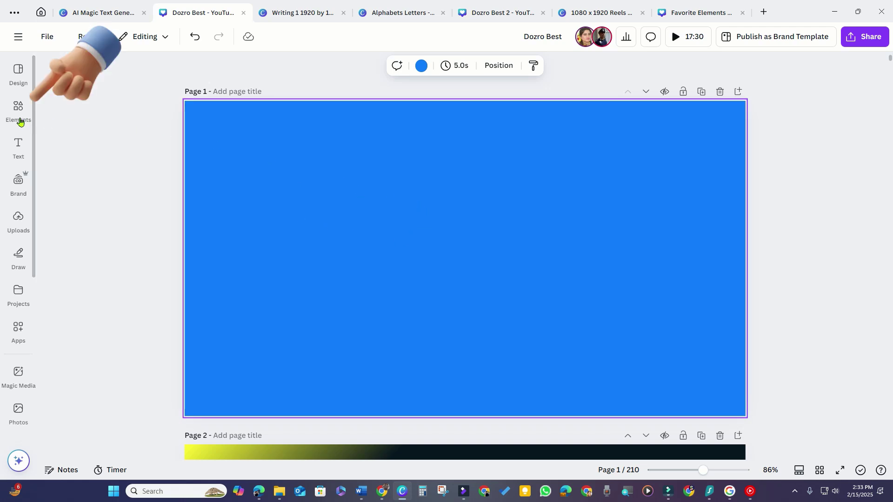
Add a square from Elements and stretch it to cover the whole first page
left_click(21, 124)
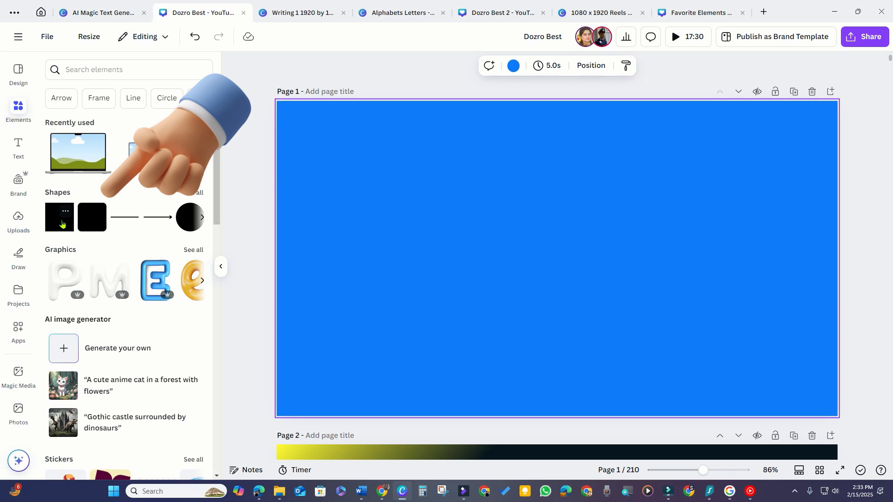
left_click(58, 226)
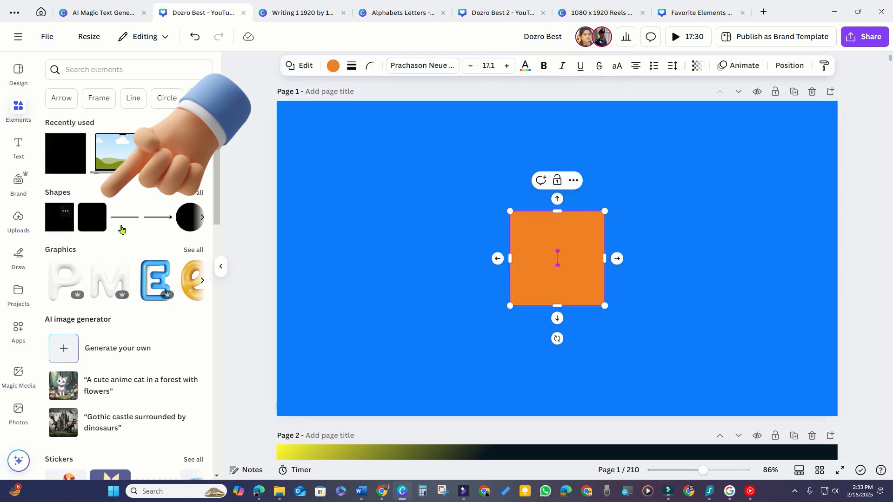
left_click_drag(558, 256, 329, 143)
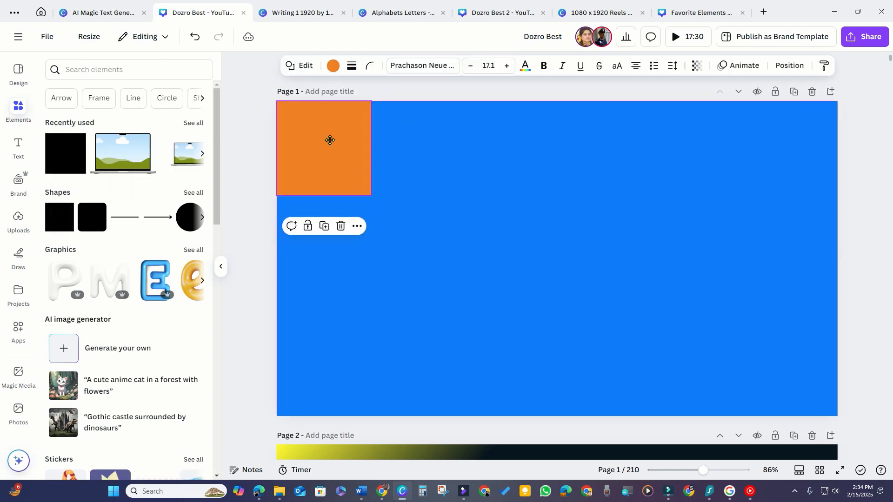
mouse_move(372, 197)
left_mouse_down()
mouse_move(478, 280)
mouse_move(838, 417)
left_mouse_up()
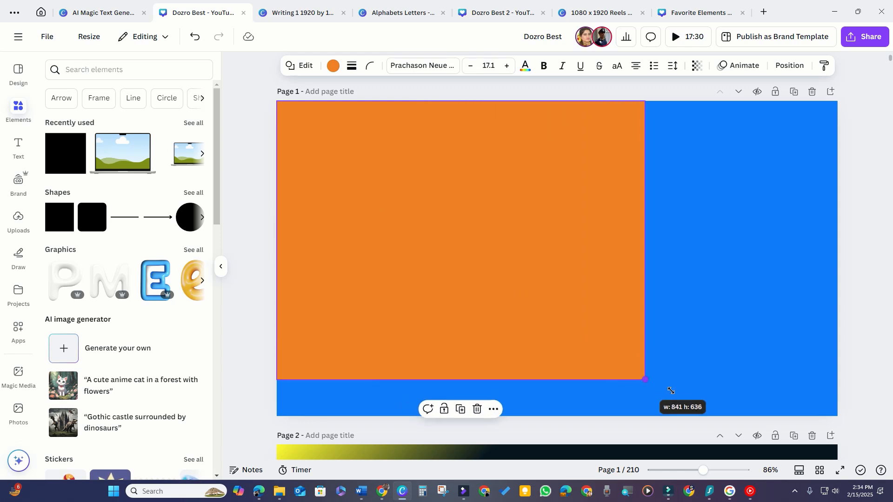
Recolour the page-filling rectangle to near-black #121317
left_click(332, 66)
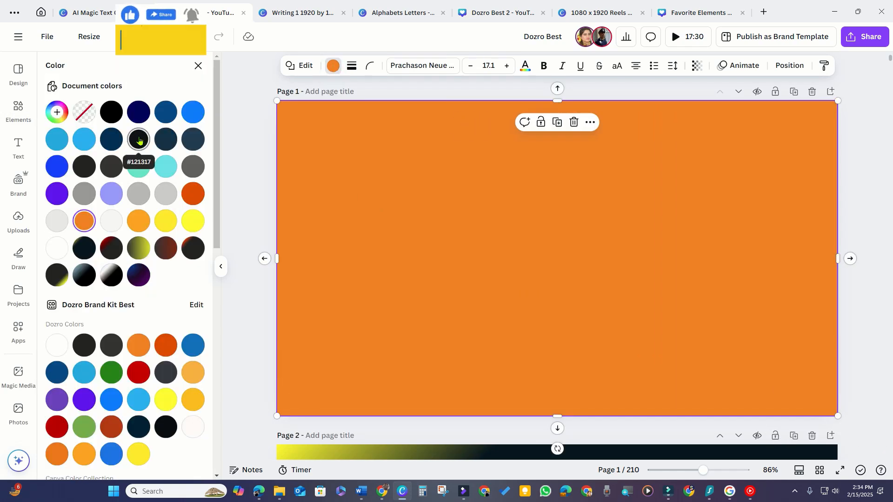
left_click(139, 140)
left_click(333, 65)
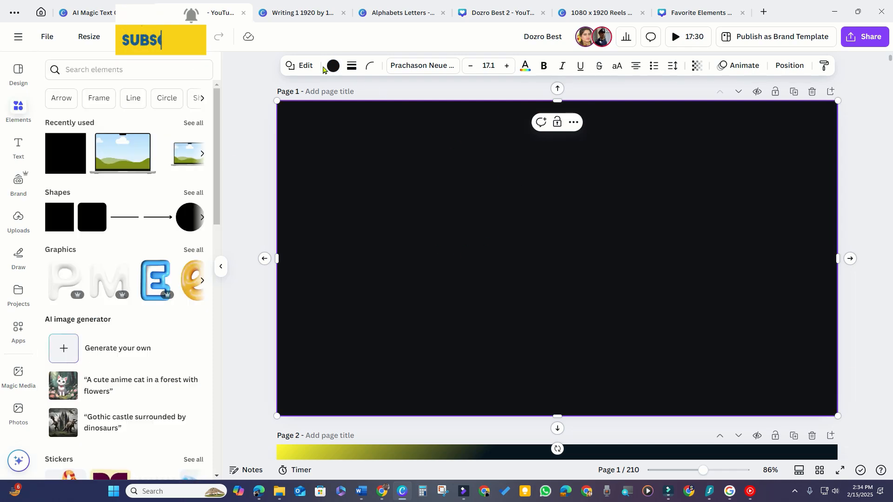
Switch the rectangle's fill to a gradient with a bright yellow #DBFF00 stop
left_click(334, 70)
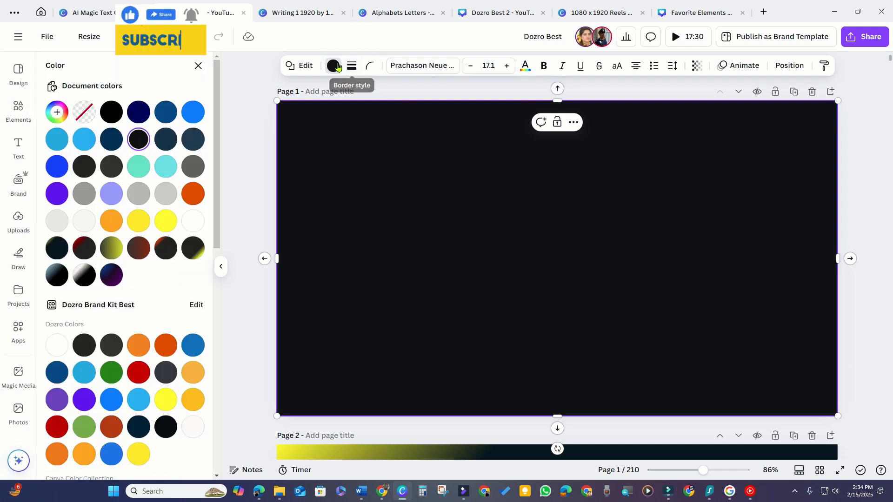
left_click(139, 140)
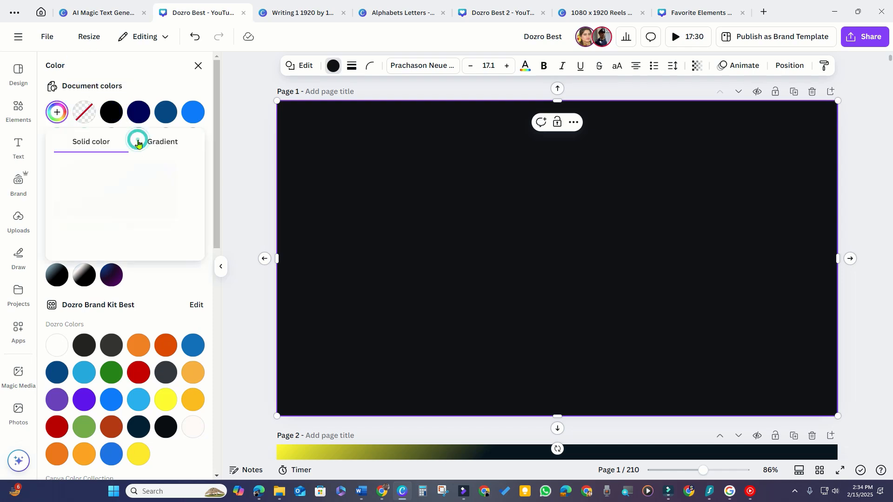
left_click(168, 145)
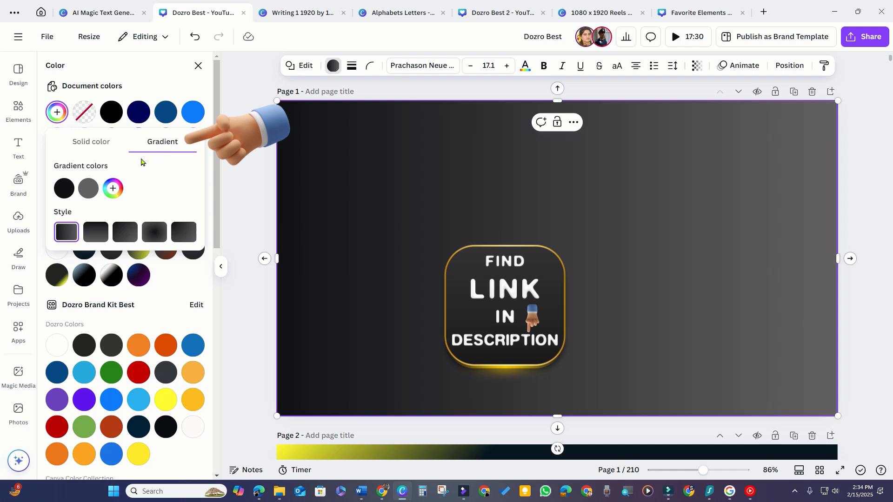
left_click(87, 188)
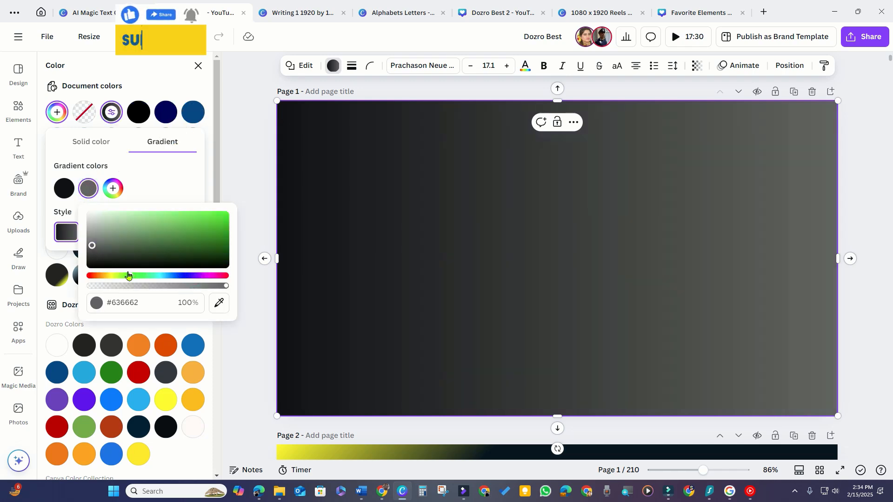
left_click_drag(197, 276, 117, 275)
left_click_drag(91, 246, 226, 214)
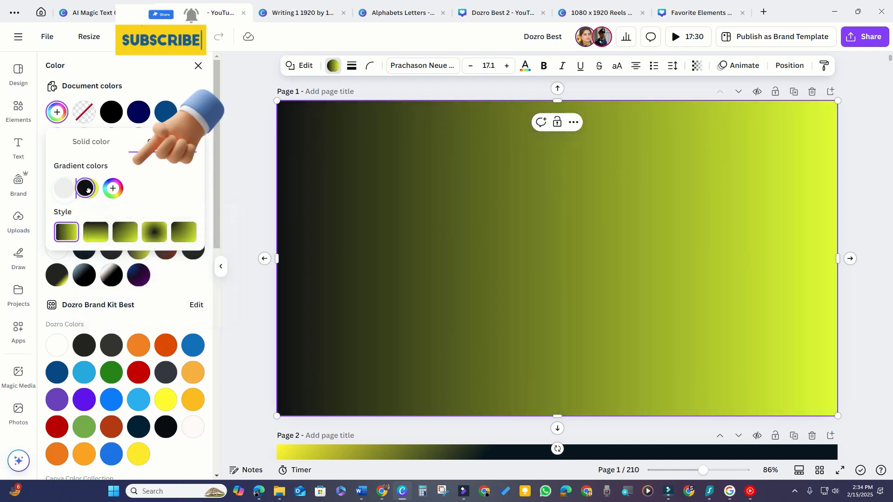
Reverse the gradient so yellow comes first and add three extra dark stops
left_click_drag(65, 189, 107, 194)
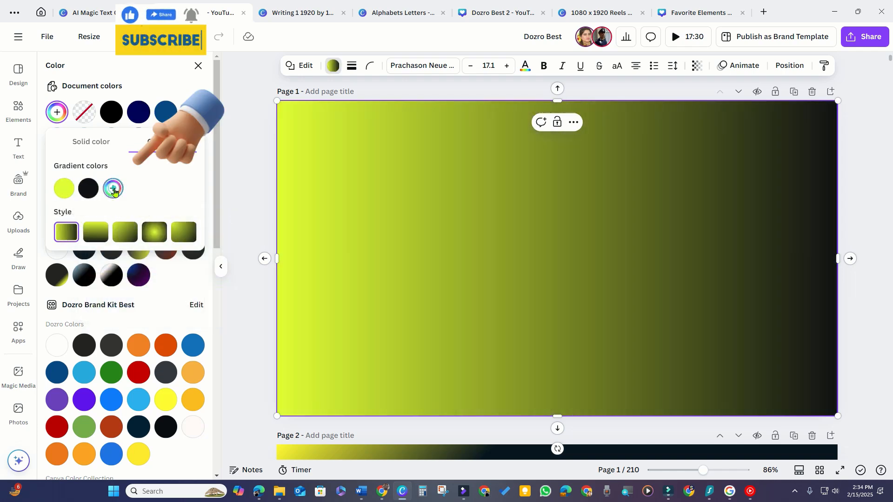
left_click(107, 193)
left_click(139, 189)
left_click(162, 189)
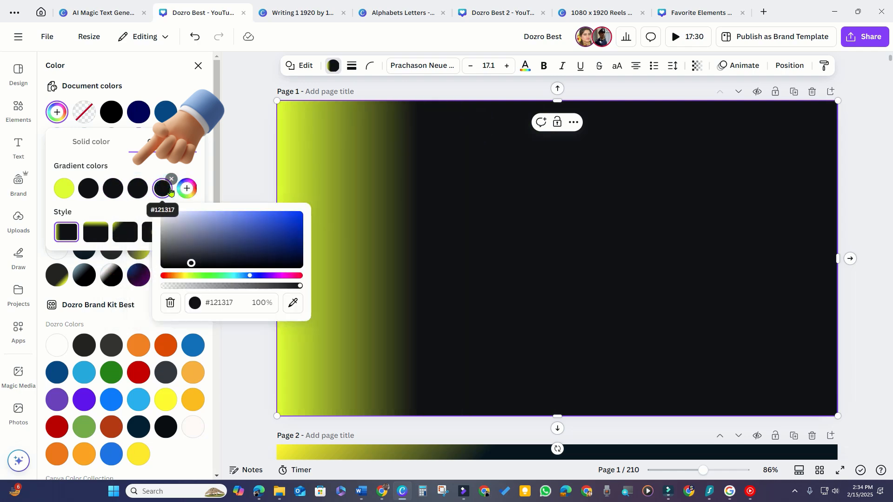
Try the vertical, radial and corner-glow gradient styles, settling on the diagonal style
left_click(84, 224)
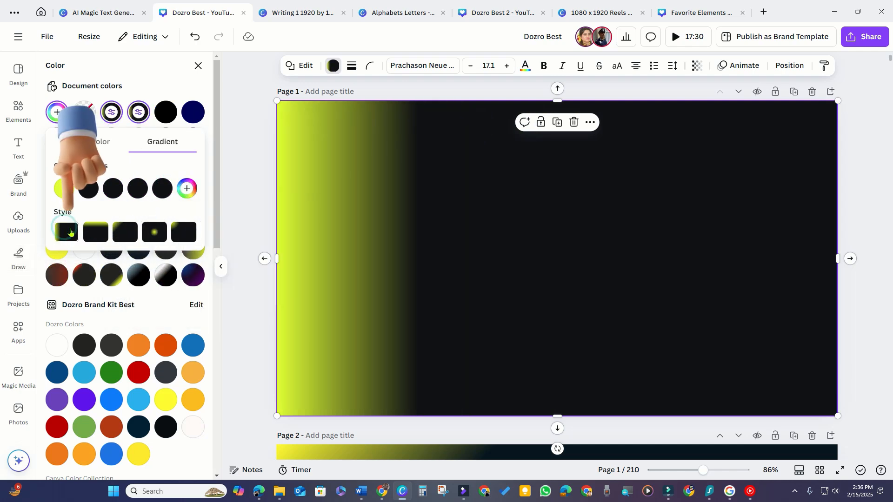
left_click(91, 237)
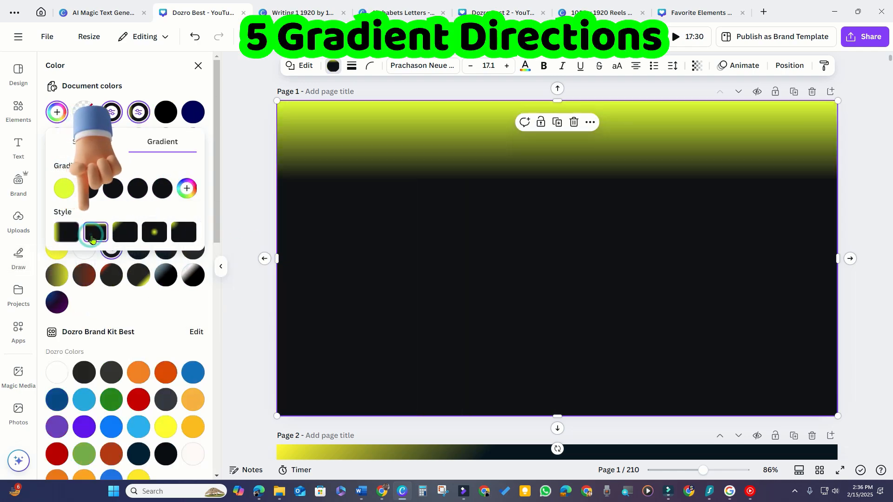
left_click(125, 231)
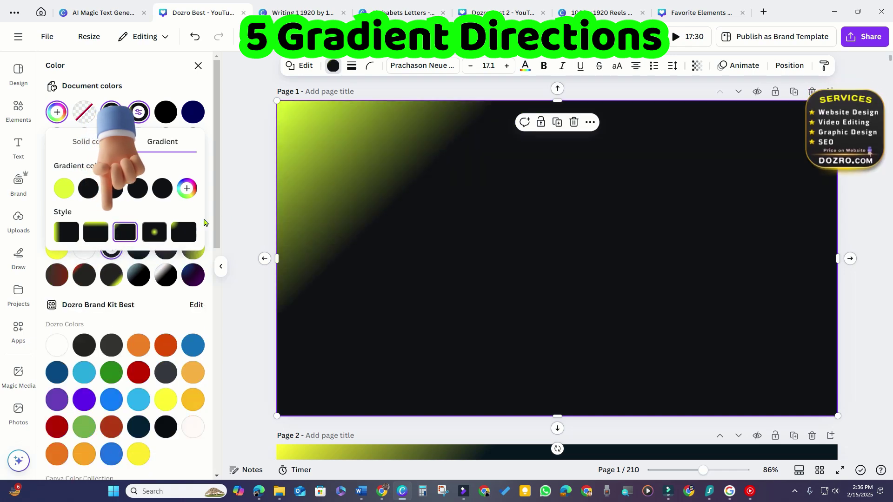
left_click(155, 231)
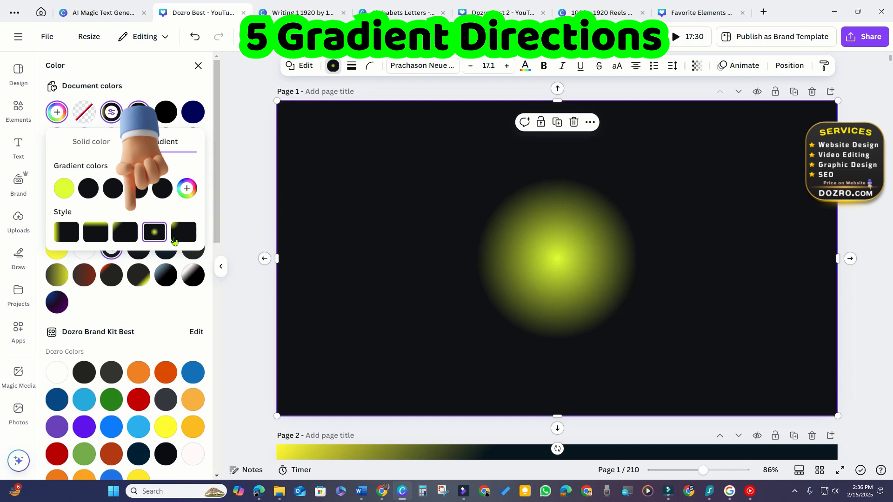
left_click(184, 232)
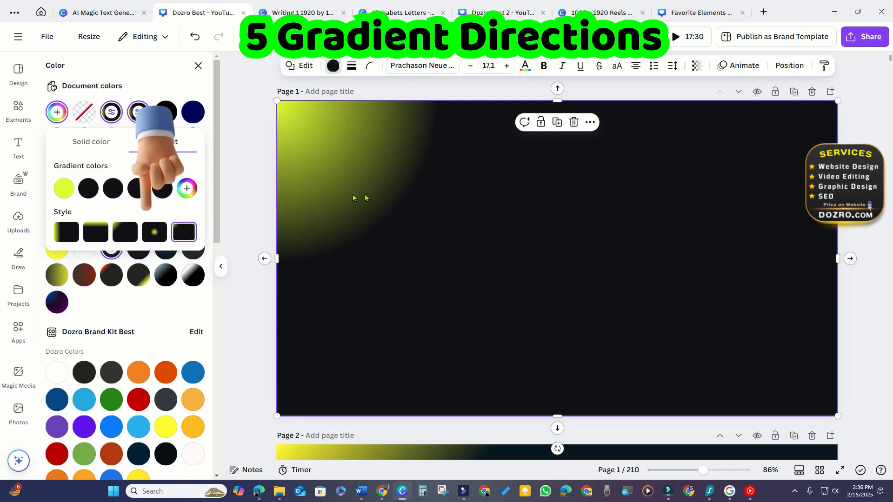
left_click(121, 239)
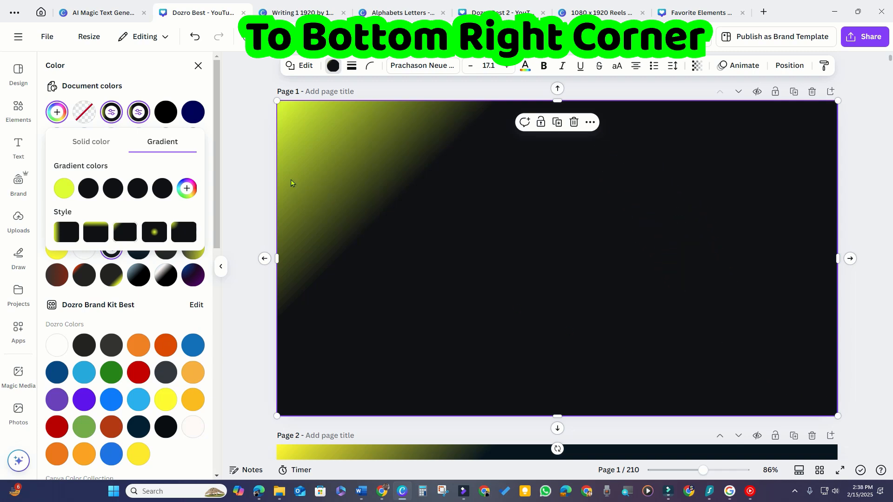
Move yellow to the gradient's end and add a second yellow #DBFF00 stop in the second slot
left_click(64, 194)
left_click_drag(65, 194, 163, 190)
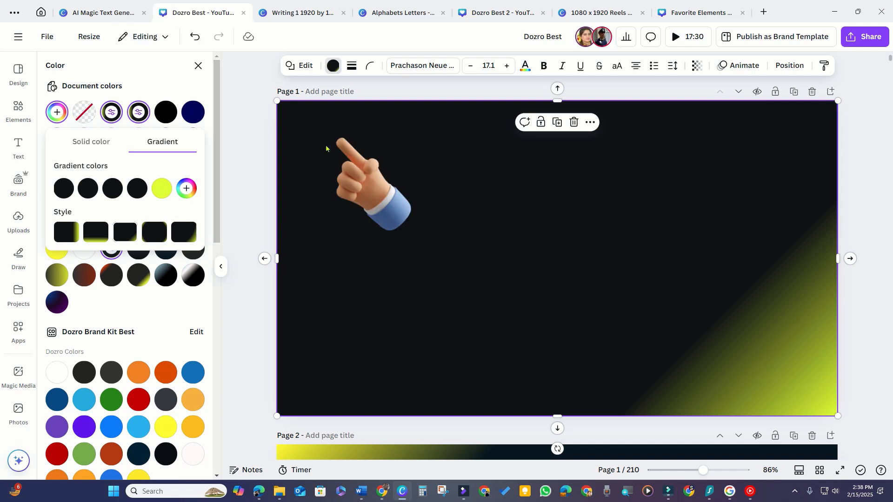
left_click(185, 189)
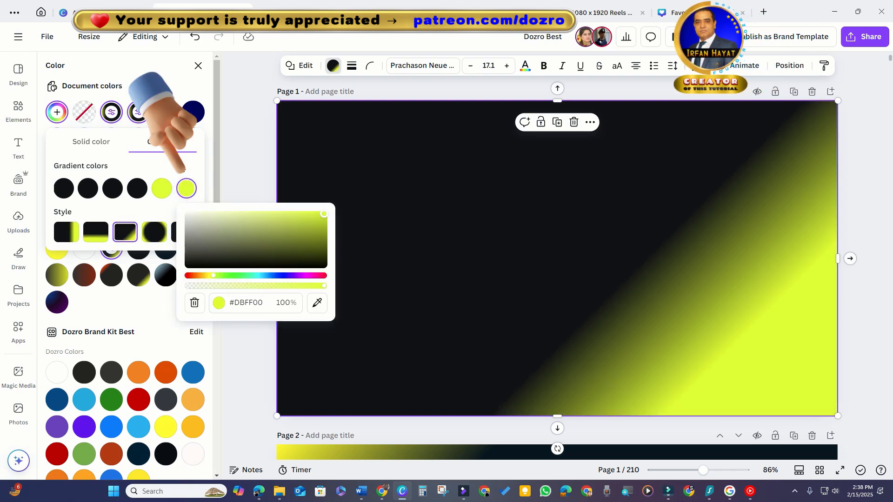
left_click(186, 190)
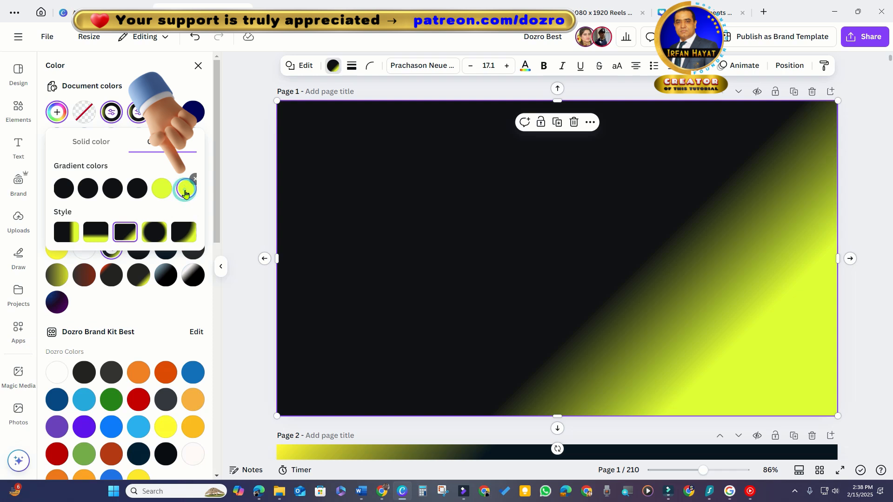
left_click_drag(185, 194, 62, 195)
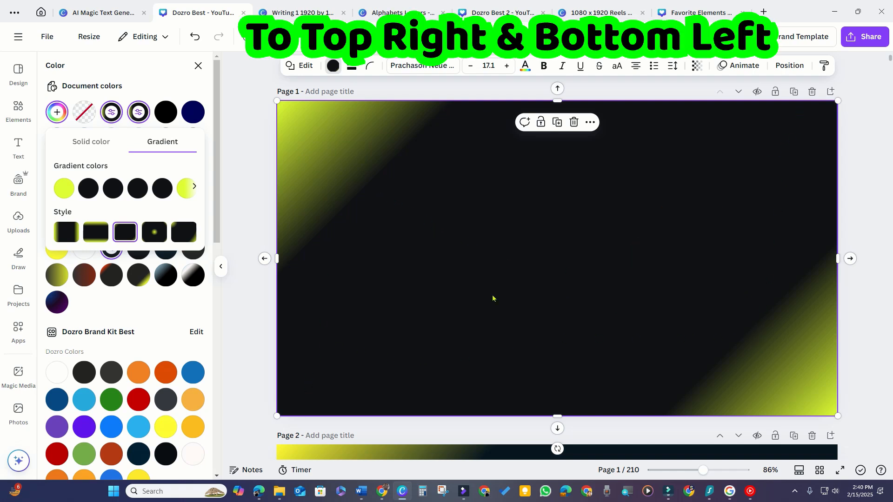
Rotate the gradient rectangle a quarter turn and reposition it on the page
left_click(558, 449)
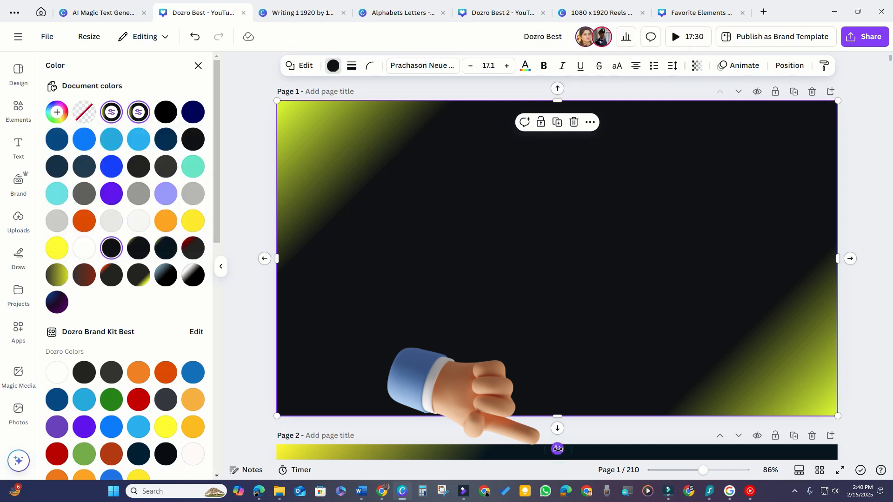
left_click_drag(558, 448, 732, 262)
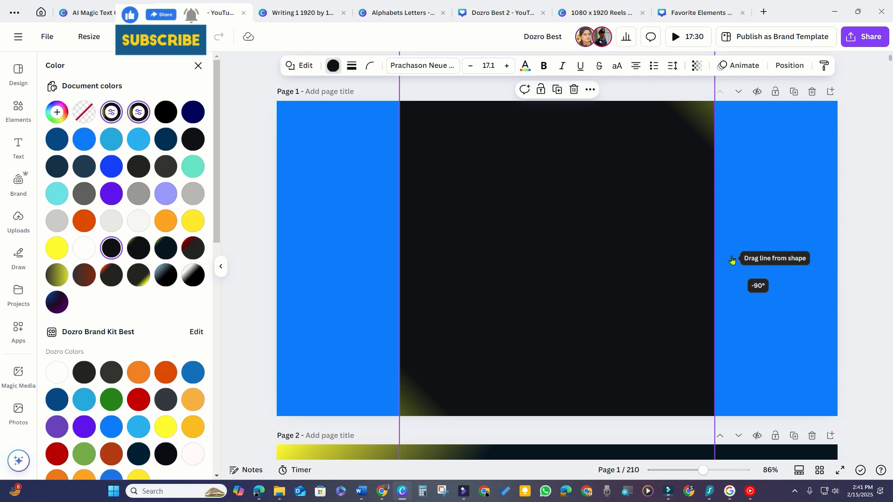
scroll(622, 274, "down", 3)
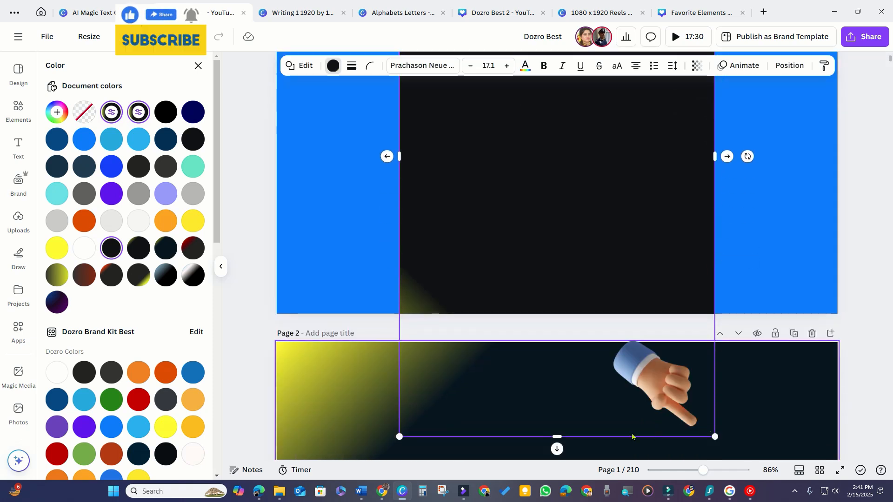
left_click_drag(715, 437, 609, 319)
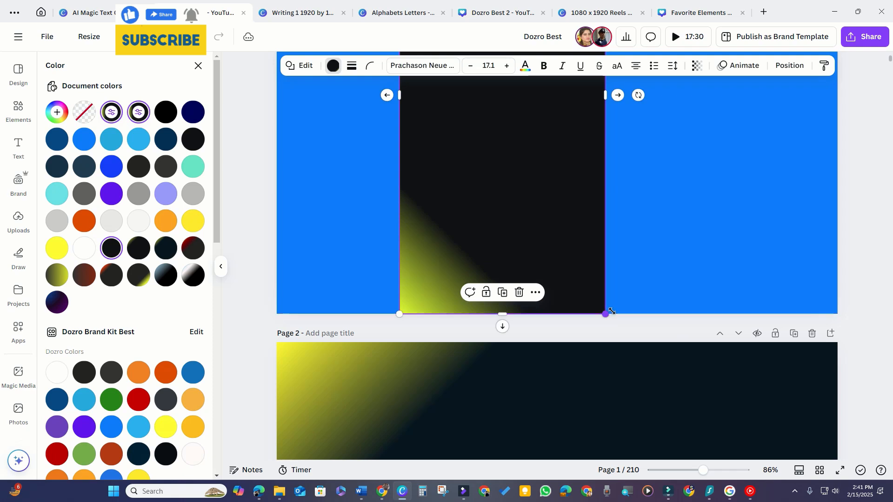
scroll(626, 302, "up", 3)
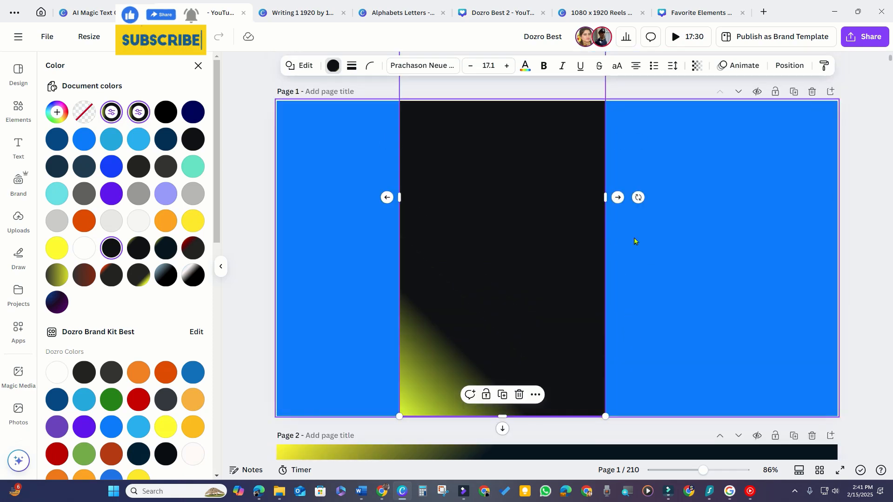
left_click(563, 226)
left_click_drag(564, 351, 564, 347)
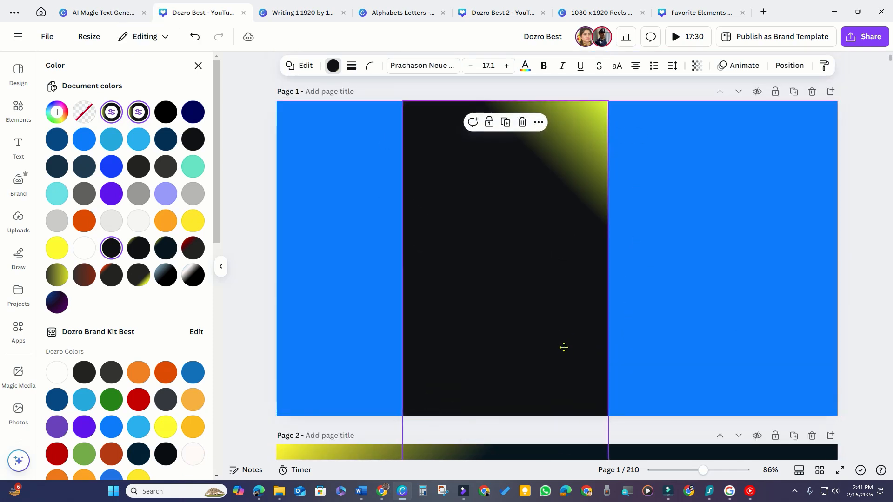
scroll(572, 344, "down", 3)
left_click_drag(608, 435, 540, 313)
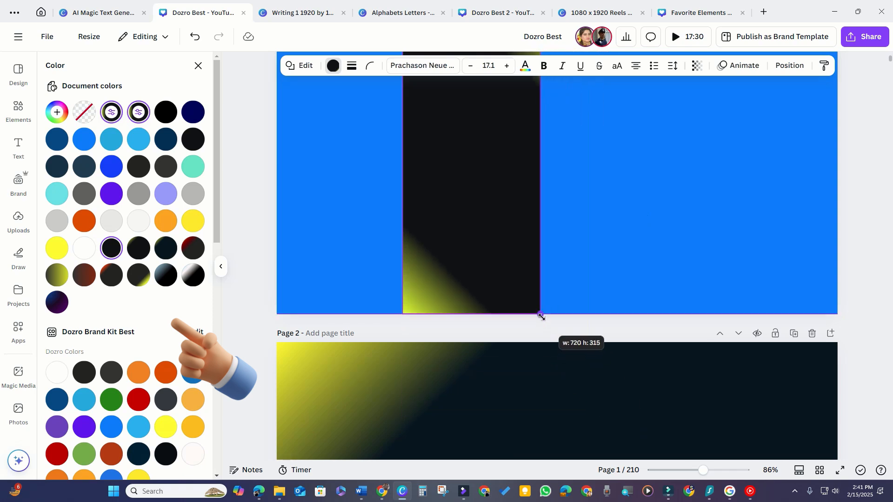
scroll(558, 279, "up", 3)
Stretch the rotated rectangle to the page's left and right edges to fill it
left_click_drag(543, 259, 838, 259)
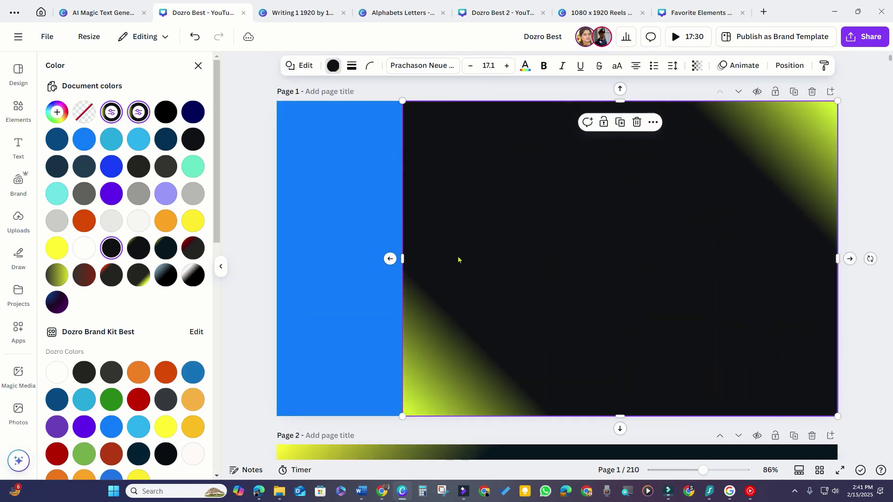
left_click_drag(403, 262, 277, 261)
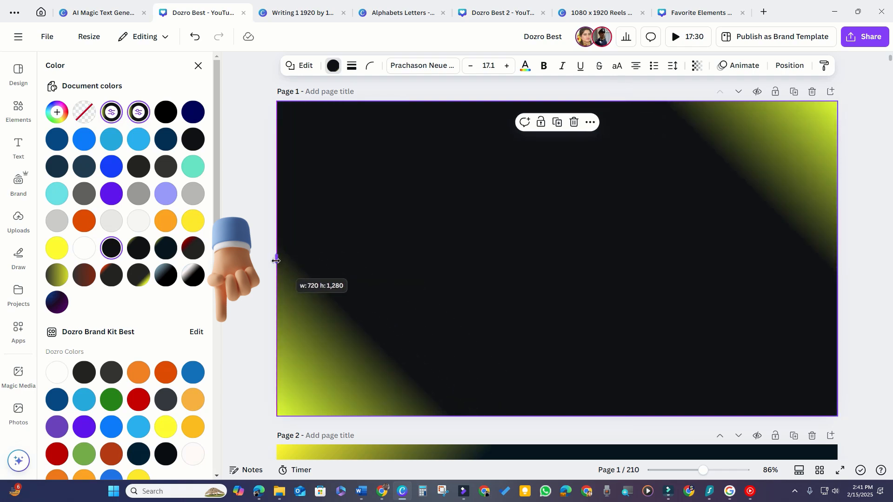
left_click_drag(276, 261, 277, 260)
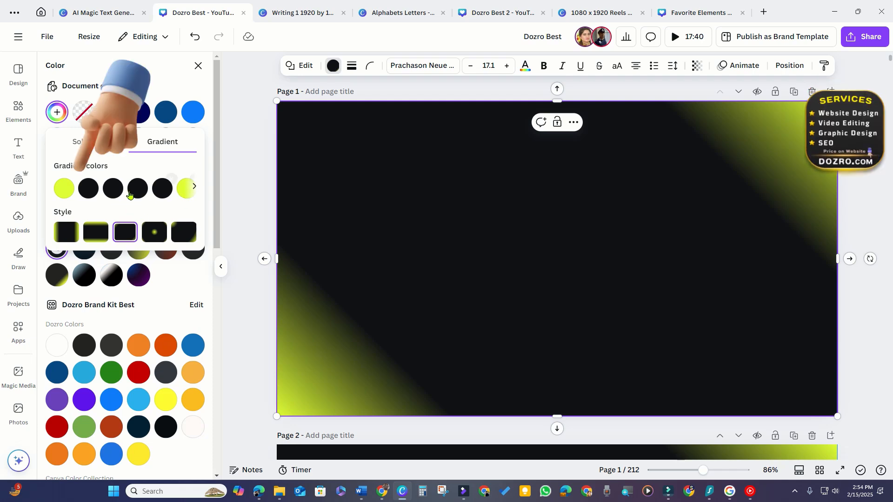
Remove the first yellow stop, move yellow to the third slot and rotate the rectangle so only bottom-left glows
left_click(71, 181)
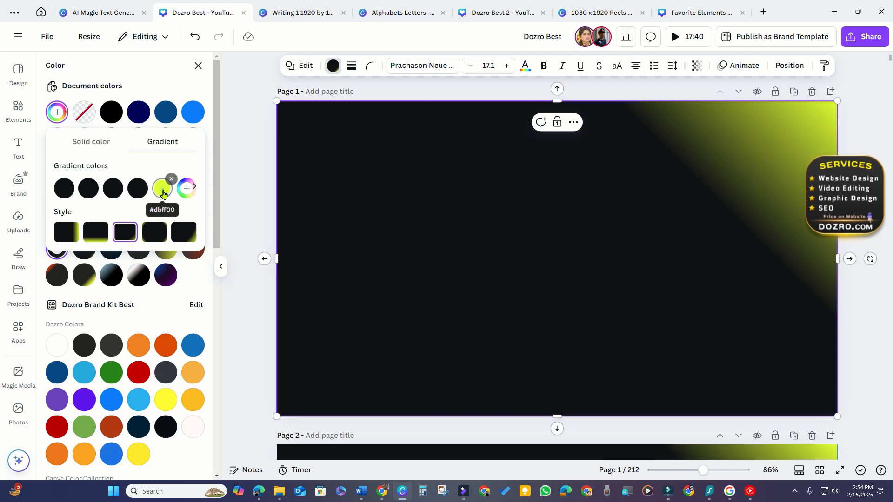
left_click_drag(162, 187, 71, 203)
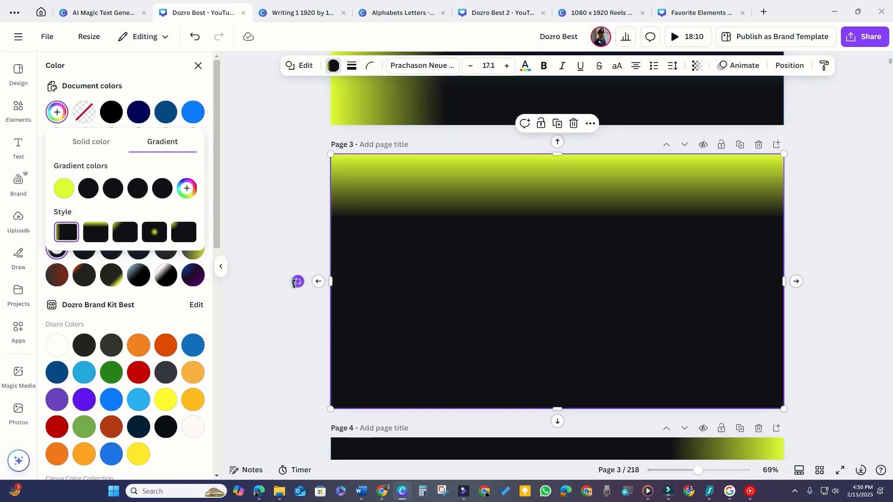
mouse_move(297, 282)
left_mouse_down()
mouse_move(693, 357)
mouse_move(743, 280)
left_mouse_up()
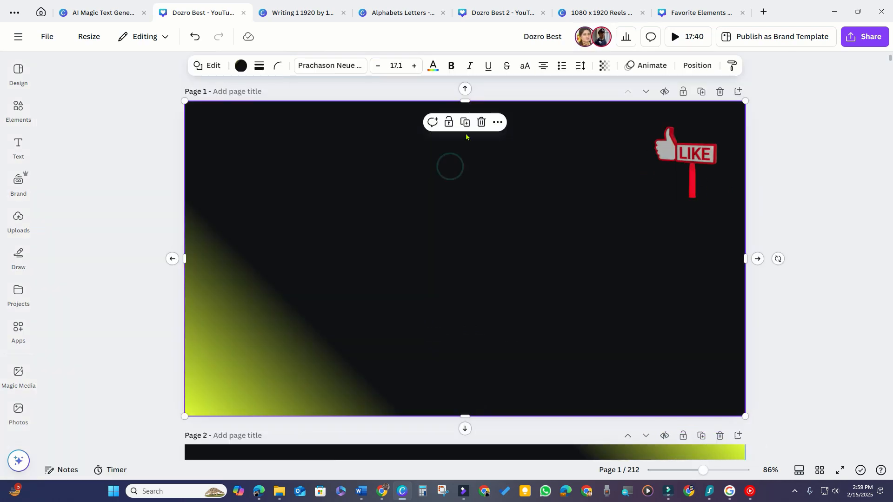
Lock the background rectangle in place via the element's more-options menu
left_click(498, 123)
mouse_move(530, 320)
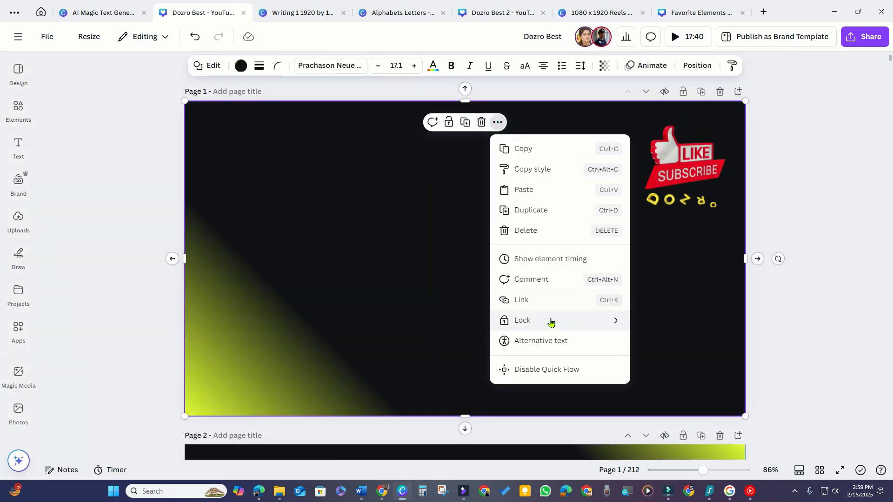
left_click(674, 321)
left_click(481, 199)
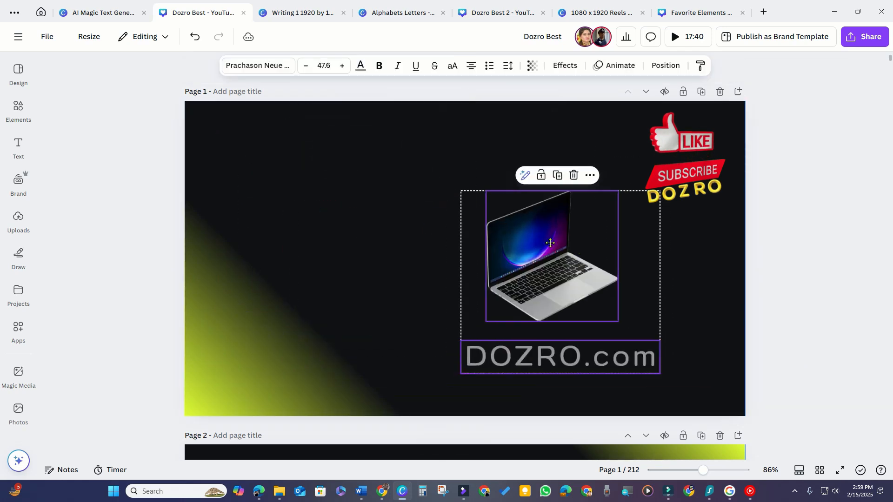
scroll(758, 335, "down", 10)
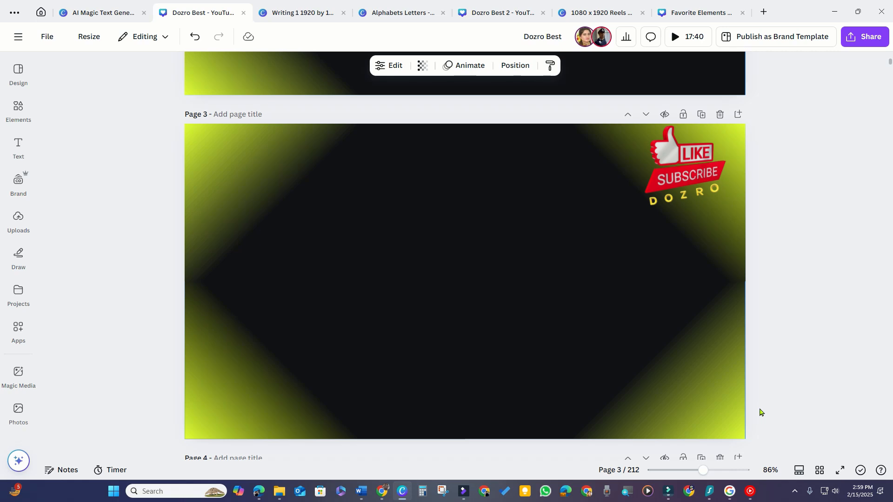